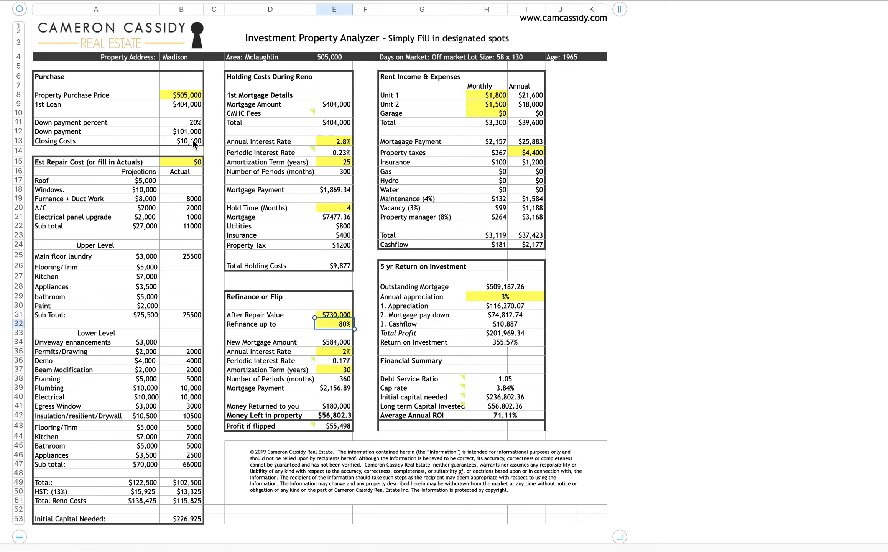
# - Examine the closing costs, the actual total reno costs and the initial capital needed for the property
pyautogui.click(192, 142)
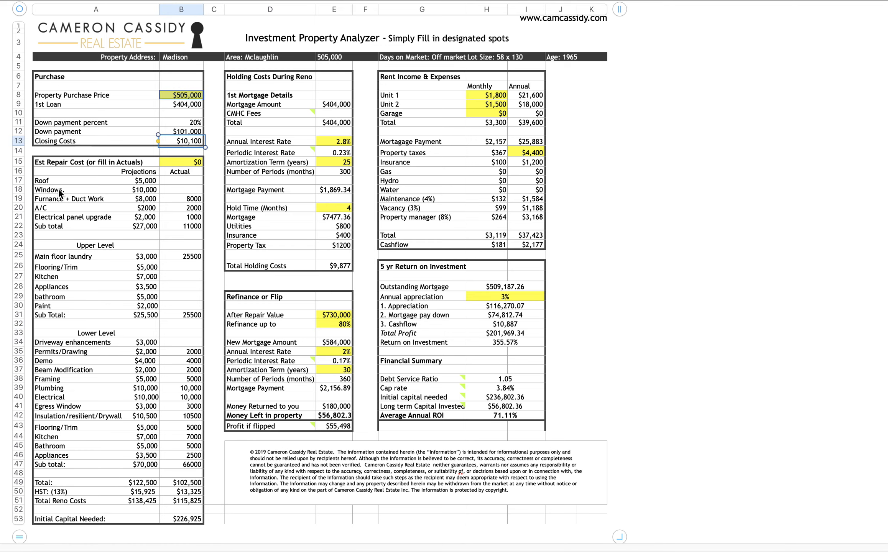
pyautogui.scroll(-1, 130, 197)
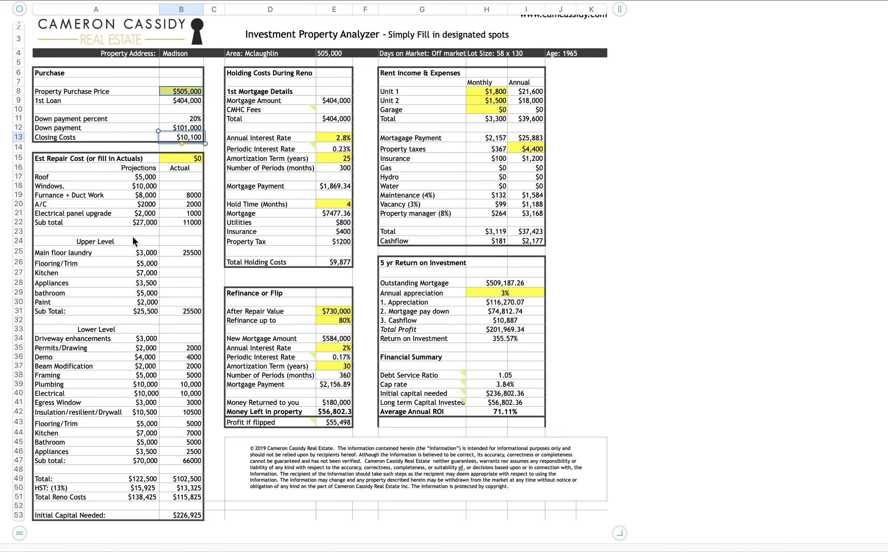
pyautogui.scroll(-1, 162, 318)
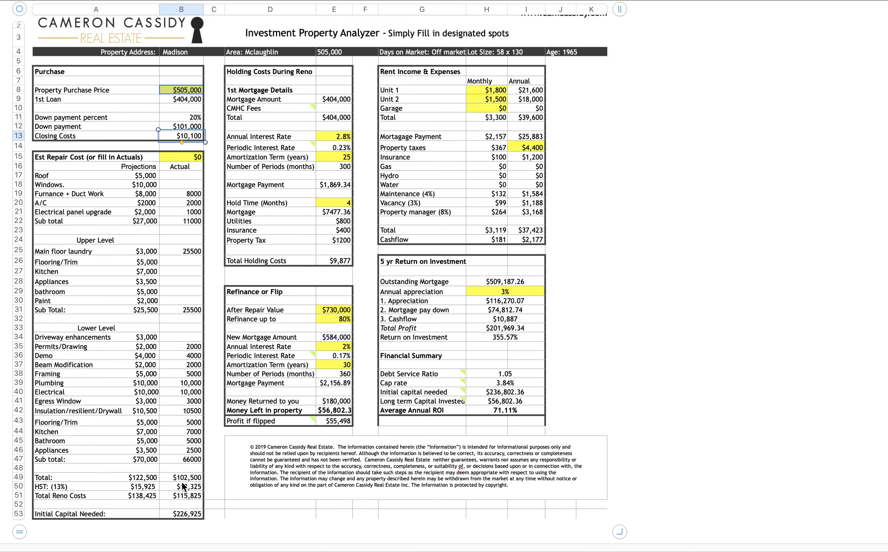
pyautogui.click(188, 496)
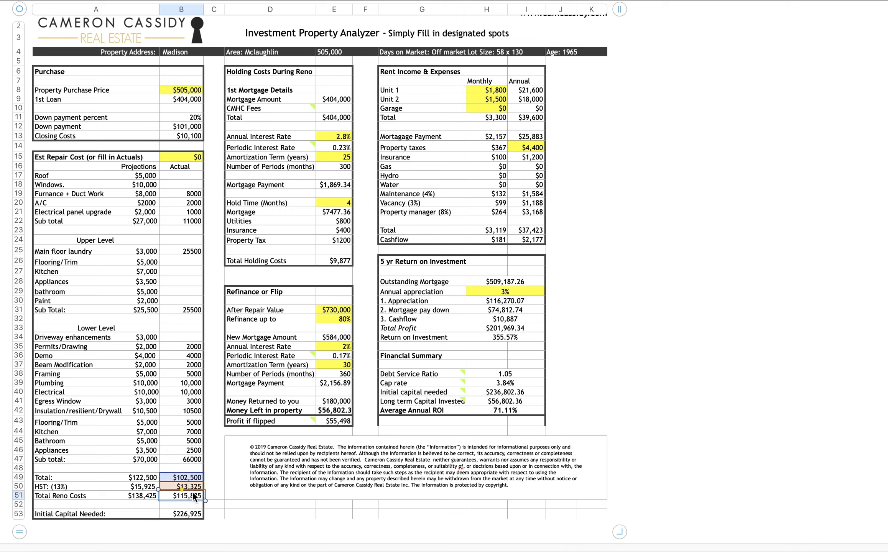
pyautogui.click(194, 513)
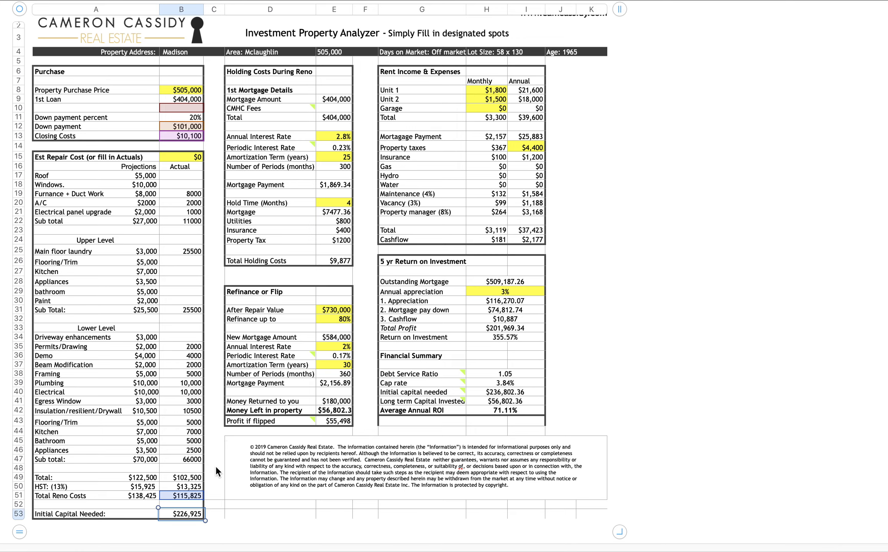
pyautogui.click(219, 435)
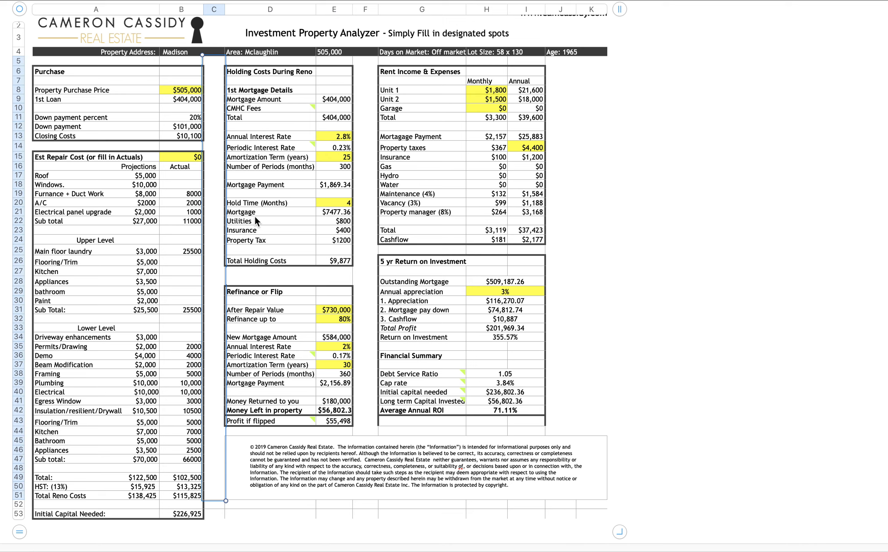
# - Set the hold time in the Holding Costs During Reno section to 6 months and check the total holding costs
pyautogui.click(344, 204)
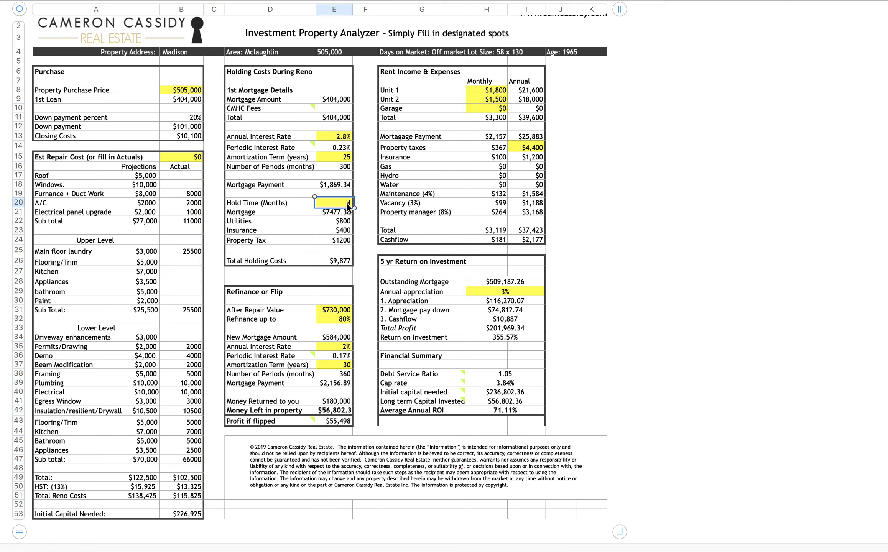
pyautogui.doubleClick(347, 204)
pyautogui.write('6')
pyautogui.press('Return')
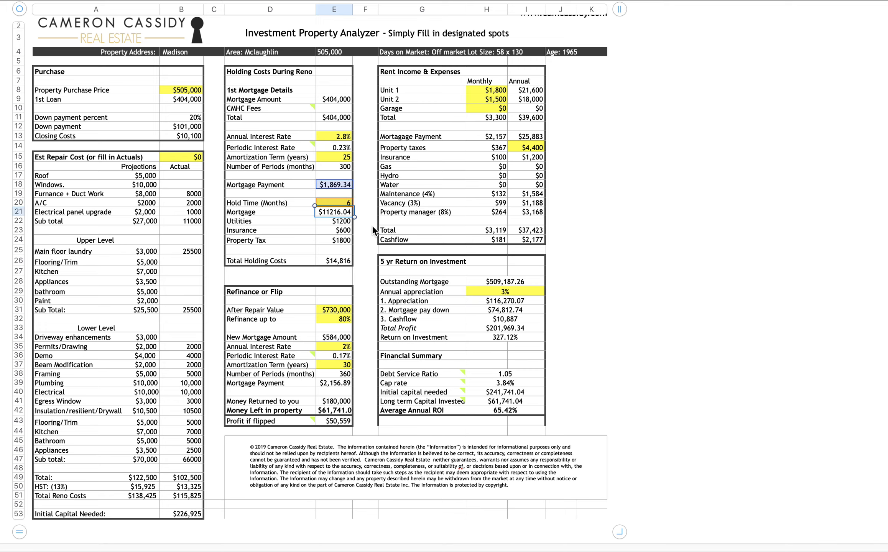
pyautogui.click(369, 224)
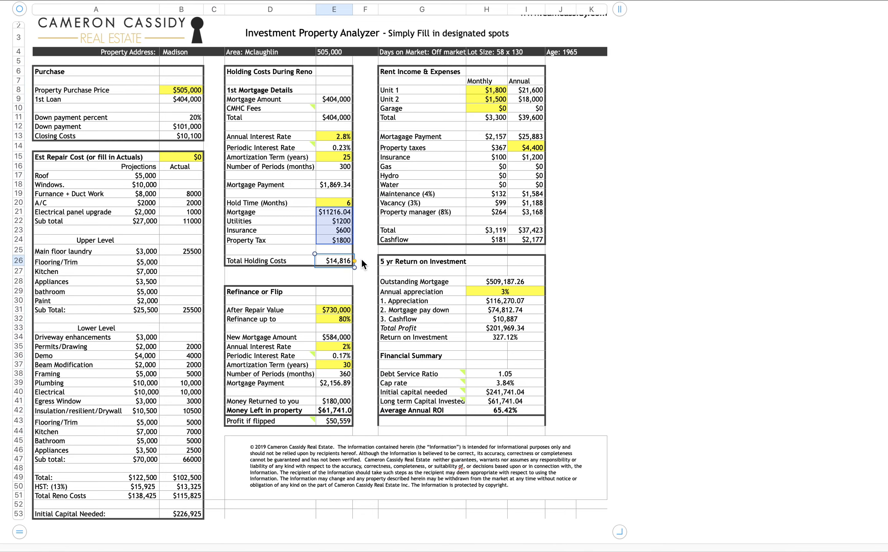
# - Compare the after repair value with the purchase price, and set the annual interest rate in the Refinance or Flip section to 1.7%
pyautogui.scroll(-1, 359, 262)
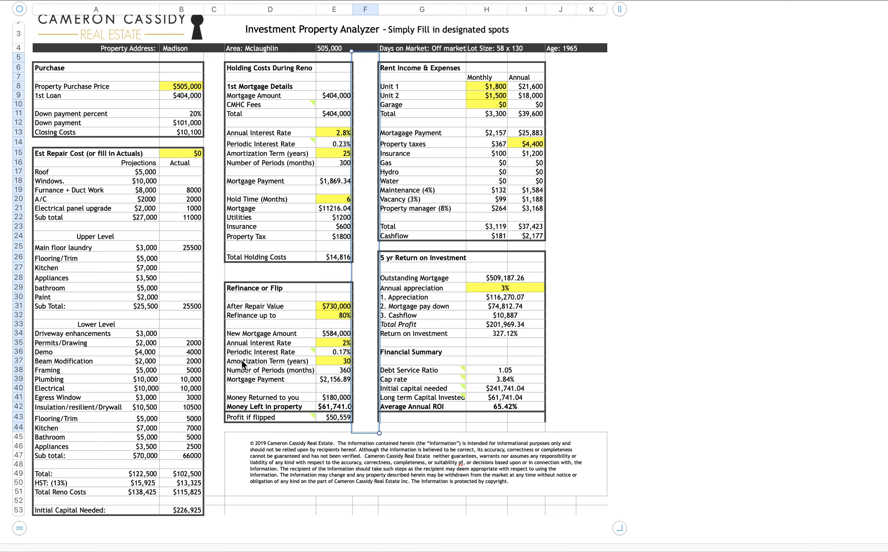
pyautogui.click(335, 308)
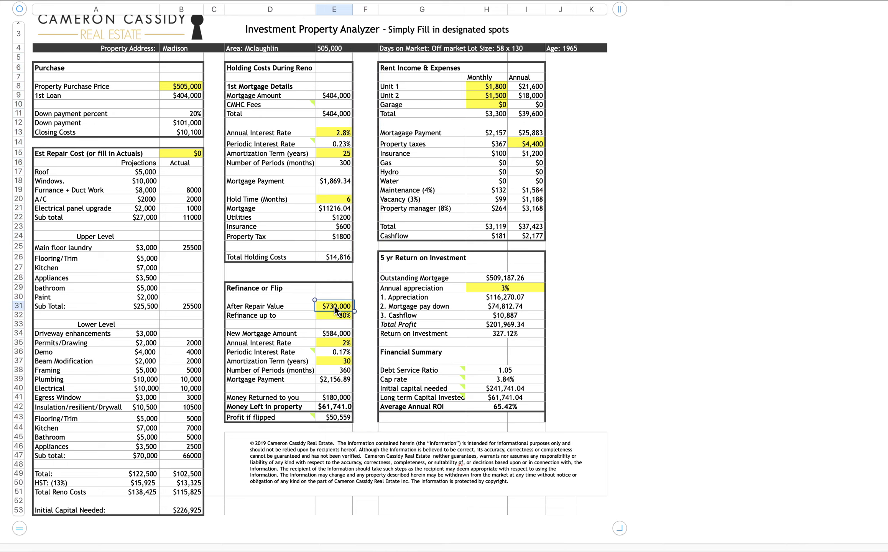
pyautogui.click(185, 88)
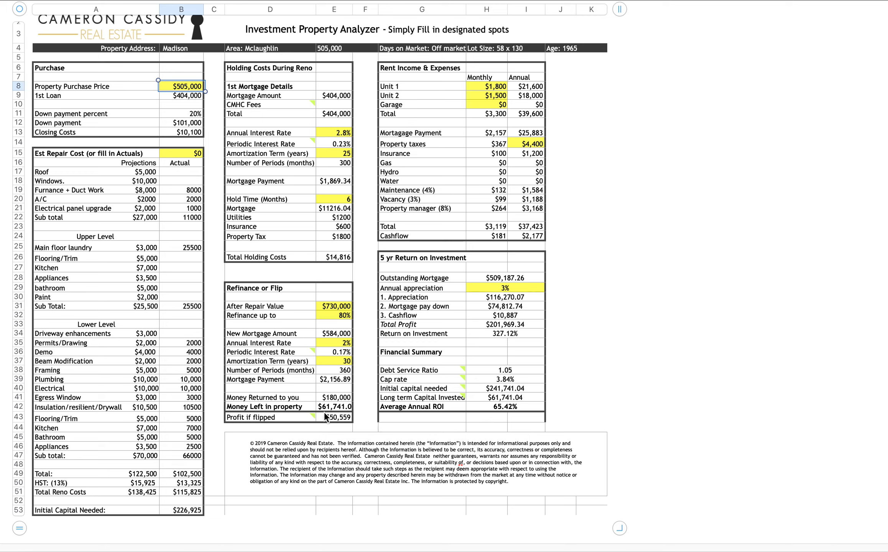
pyautogui.click(335, 309)
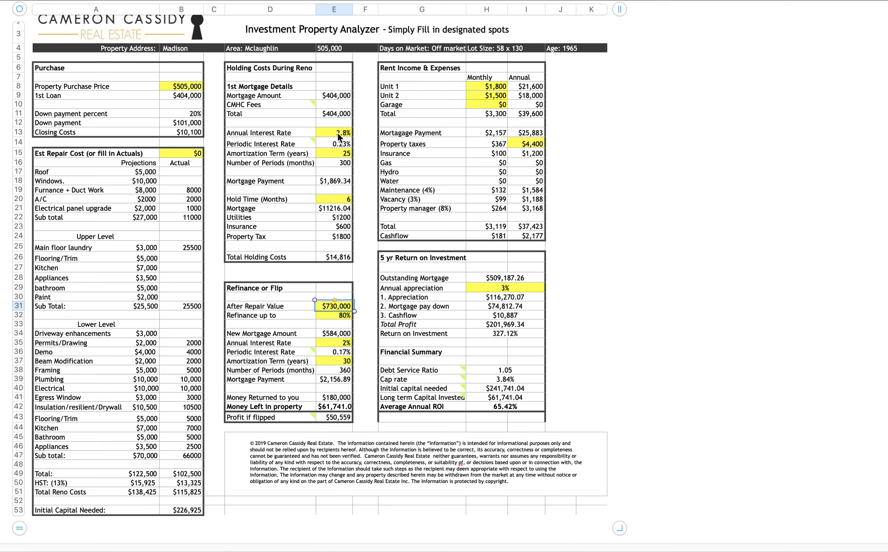
pyautogui.click(346, 342)
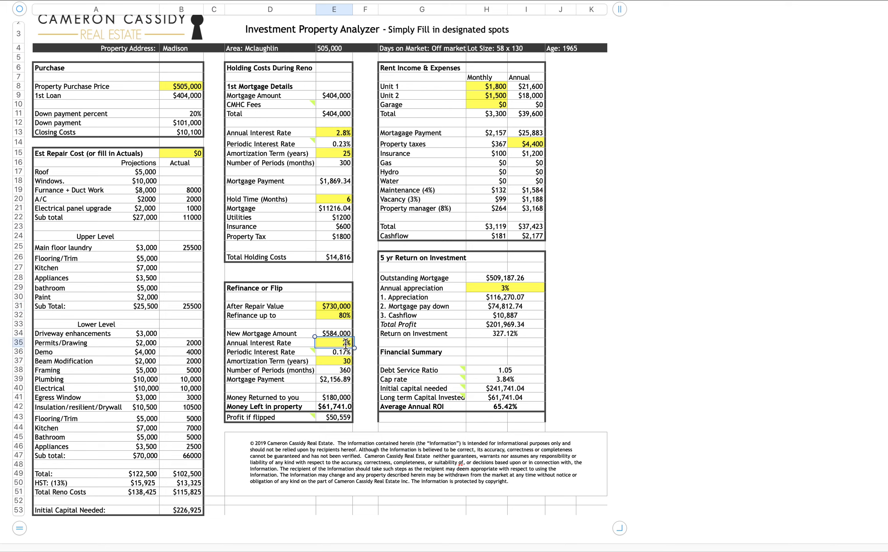
pyautogui.write('1.7')
pyautogui.press('Return')
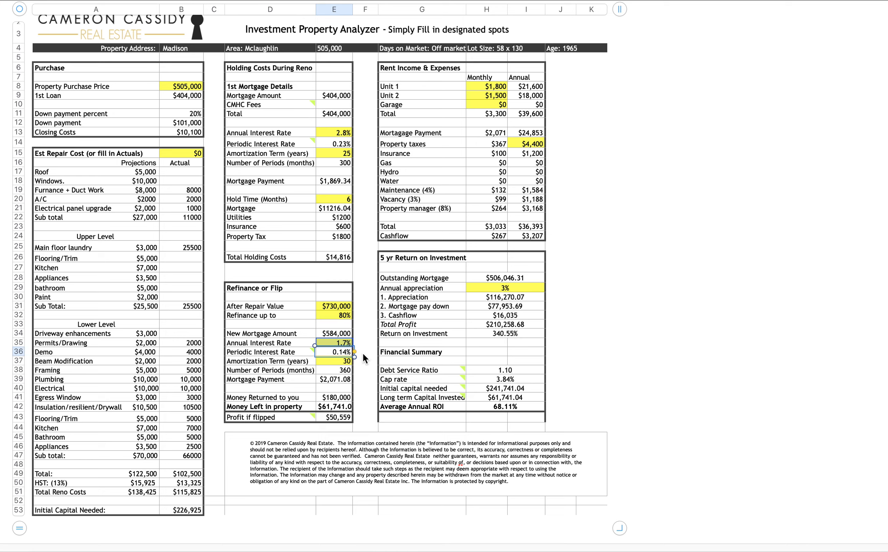
pyautogui.click(361, 352)
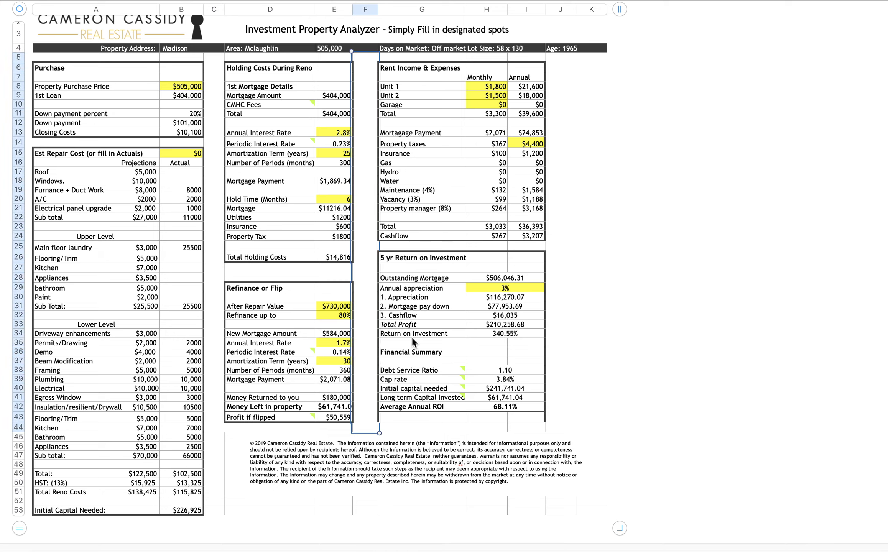
# - Examine the money returned, the money left in the property and the profit if flipped under Refinance or Flip
pyautogui.click(339, 398)
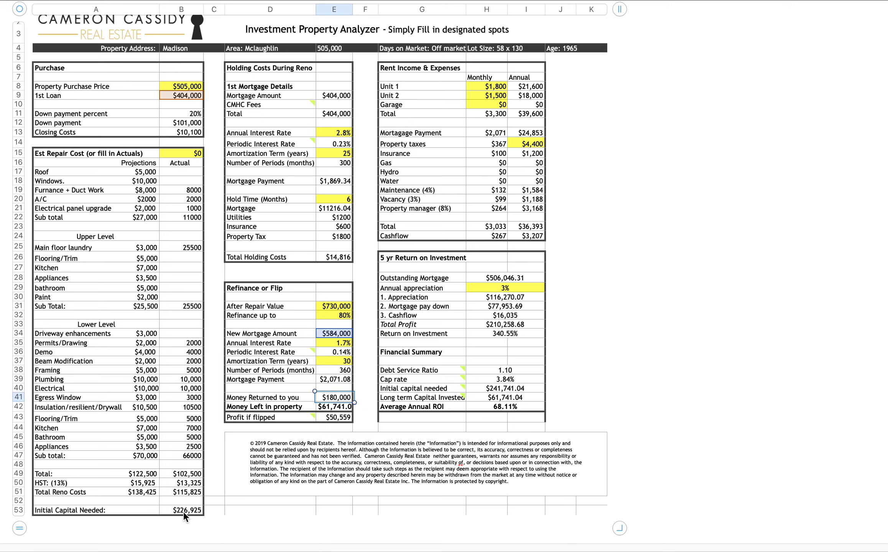
pyautogui.click(334, 410)
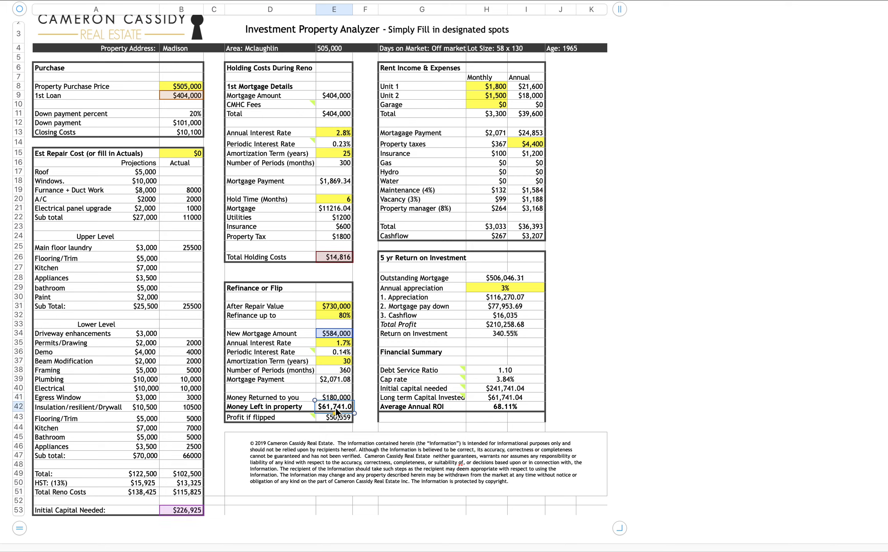
pyautogui.click(365, 397)
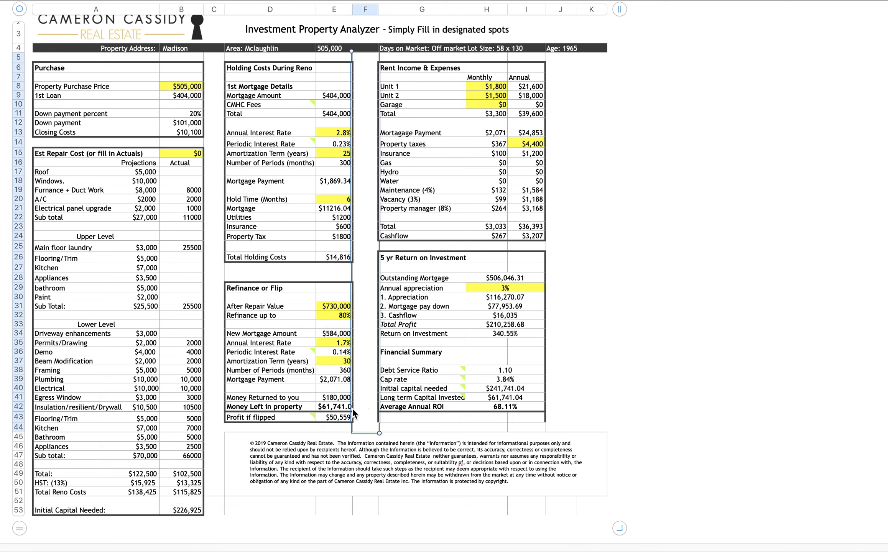
pyautogui.click(345, 409)
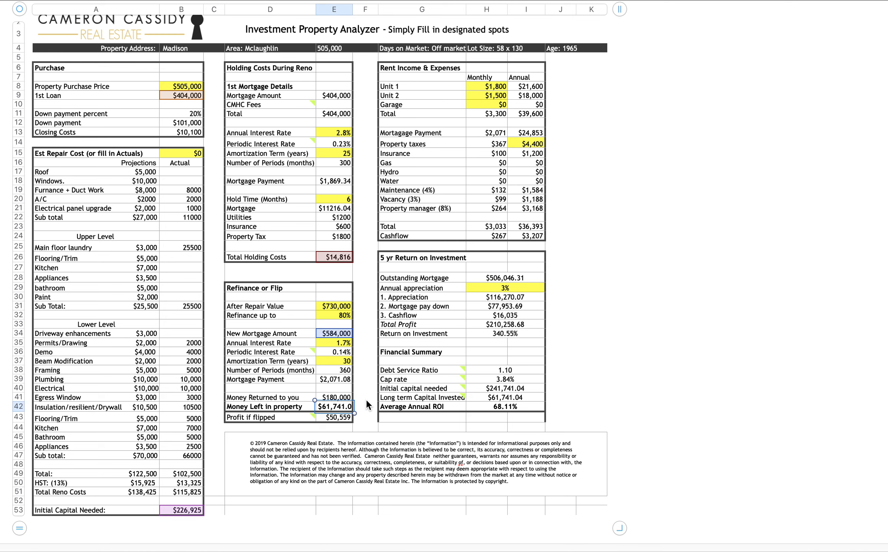
pyautogui.click(365, 398)
pyautogui.click(337, 416)
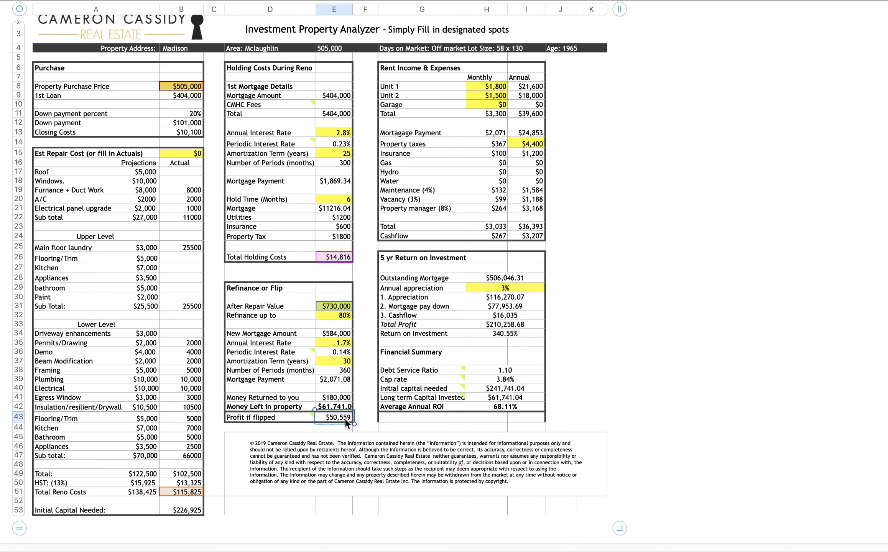
pyautogui.click(360, 407)
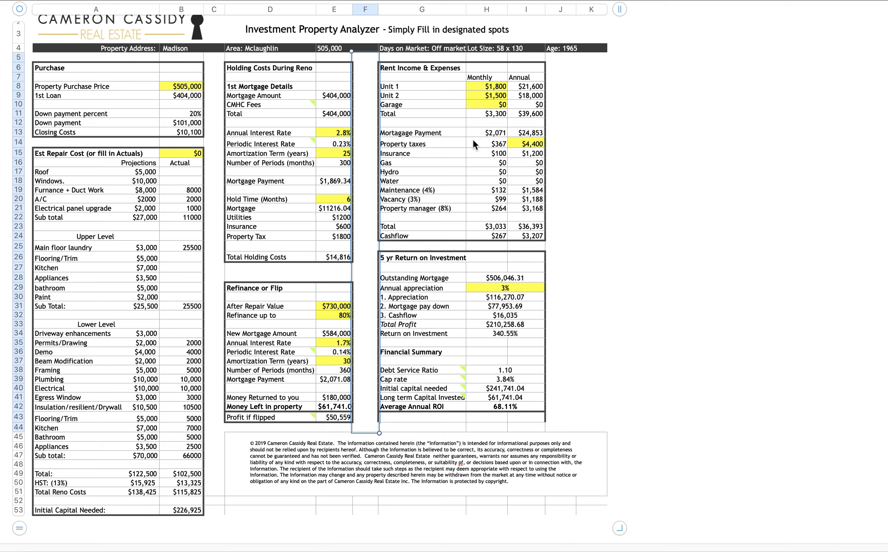
# - Examine the monthly unit and garage rents, the property taxes, the property manager cost and the monthly cashflow
pyautogui.click(483, 87)
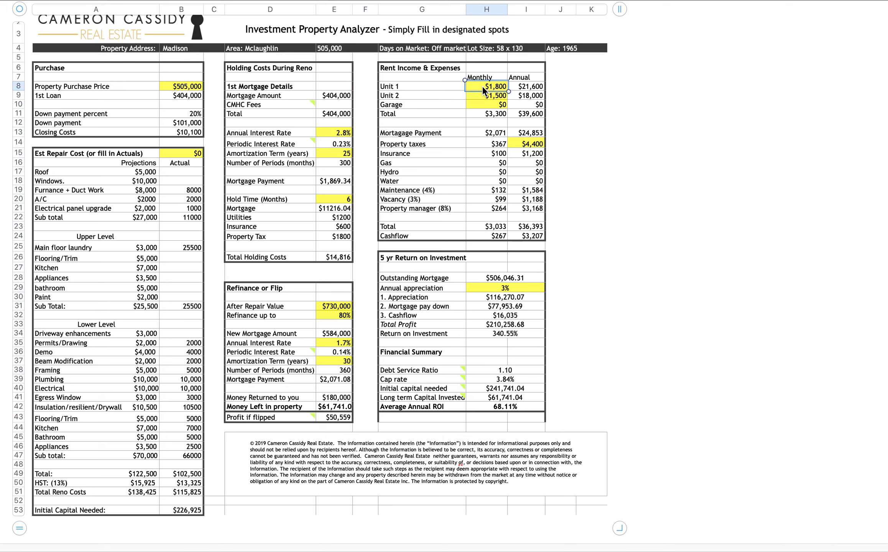
pyautogui.click(483, 95)
pyautogui.click(481, 101)
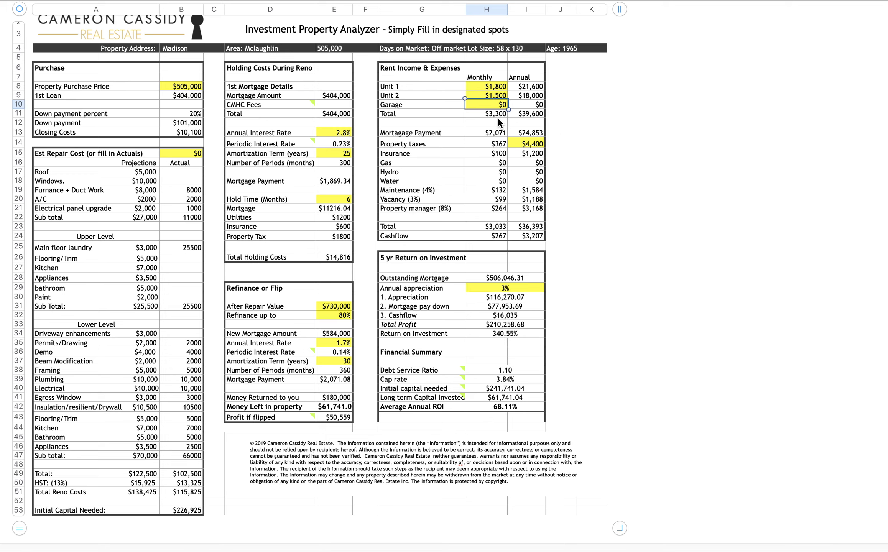
pyautogui.click(523, 143)
pyautogui.click(568, 146)
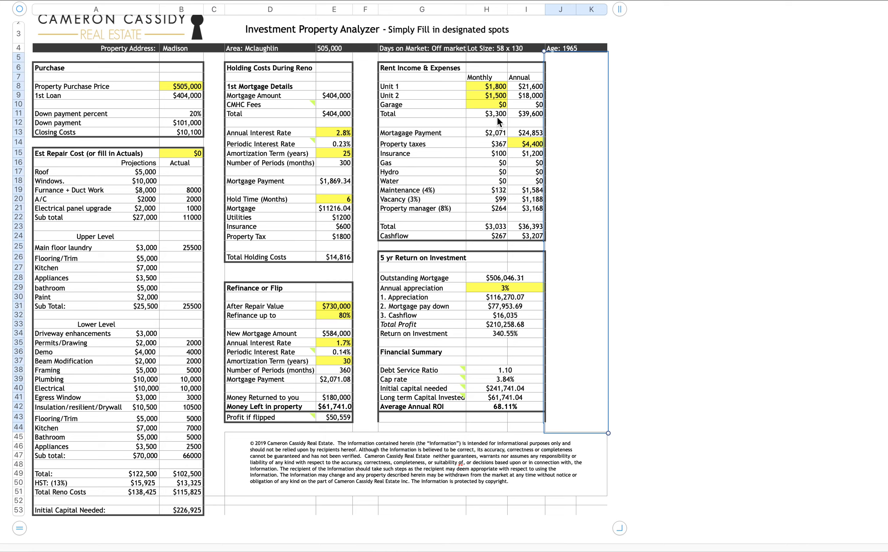
pyautogui.click(492, 212)
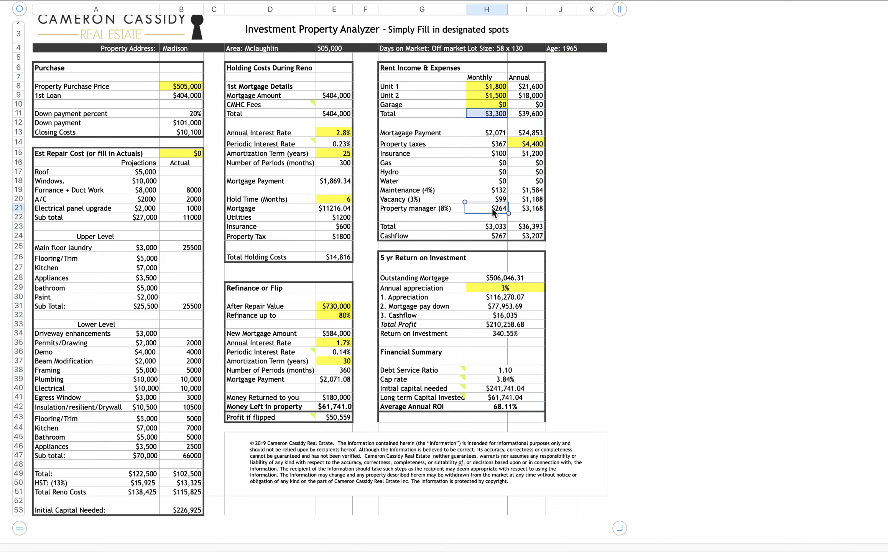
pyautogui.click(497, 237)
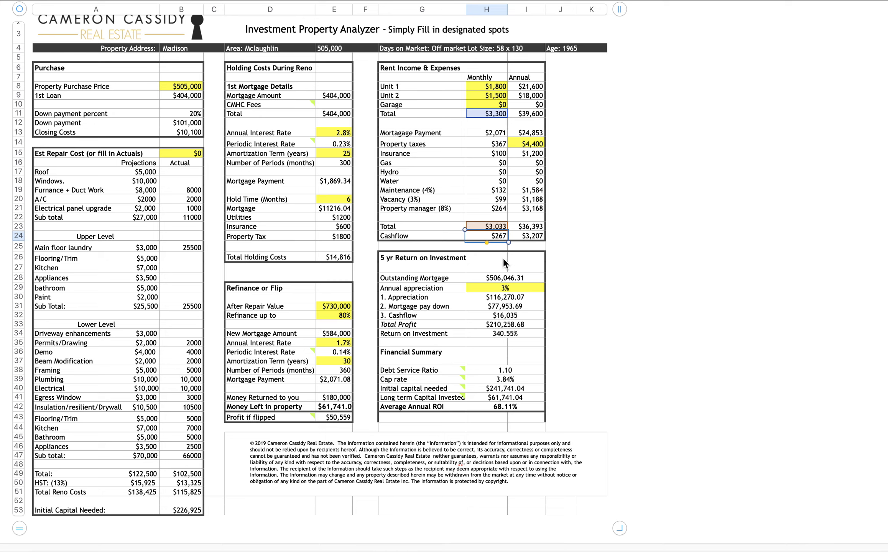
pyautogui.click(577, 238)
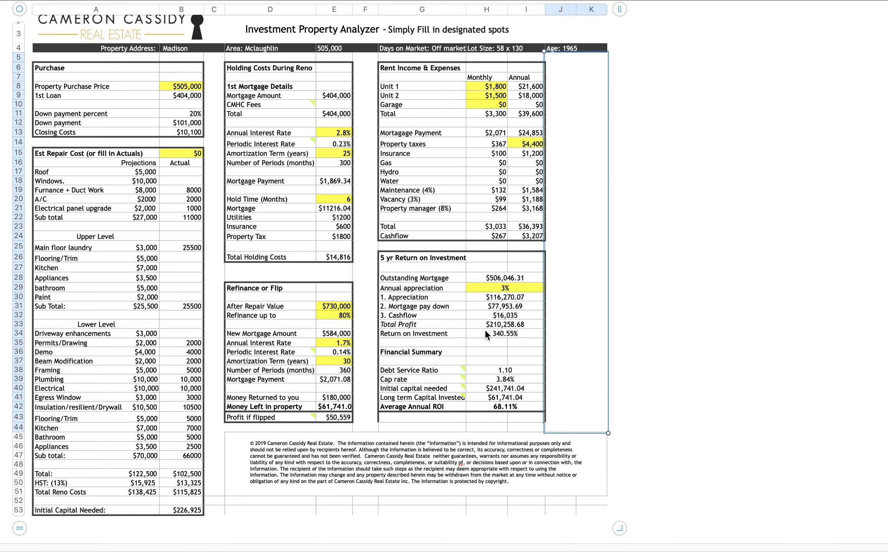
# - Set the annual appreciation in the 5 yr Return on Investment section to 0%
pyautogui.click(505, 290)
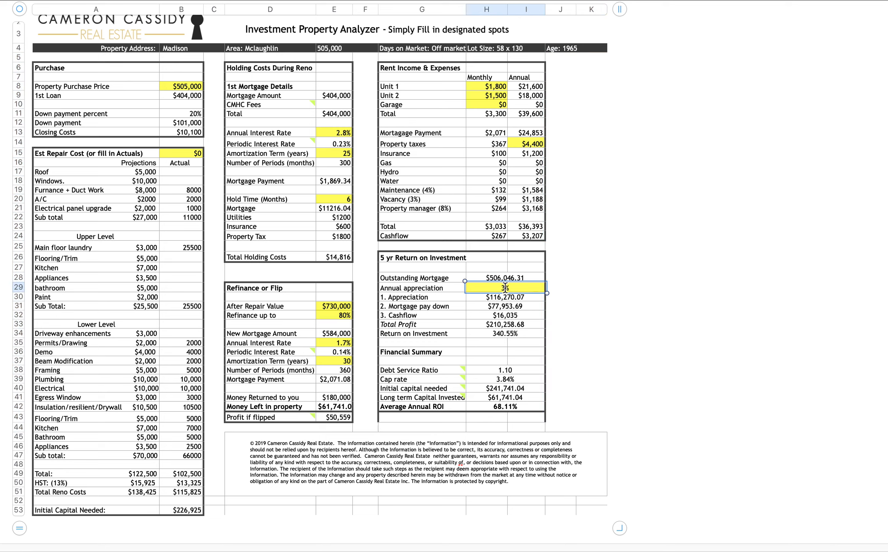
pyautogui.press('BackSpace')
pyautogui.write('0')
pyautogui.press('Return')
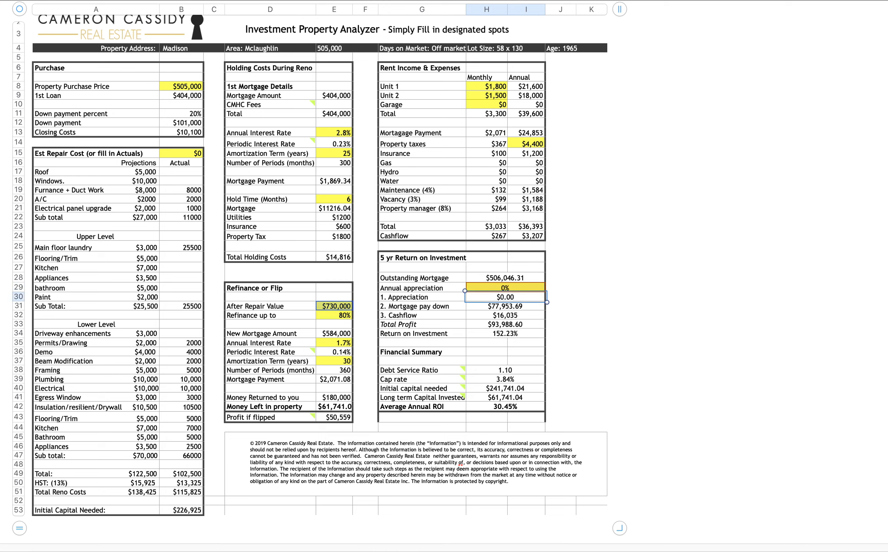
pyautogui.click(566, 303)
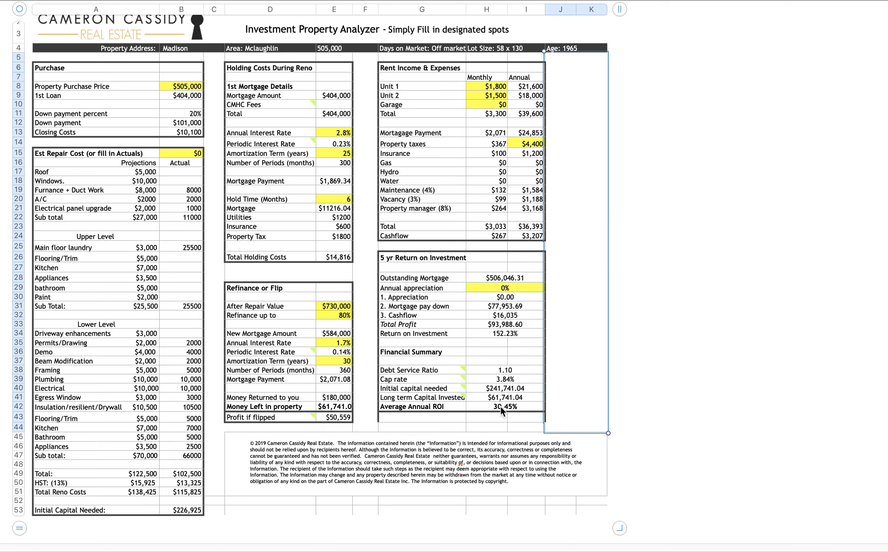
# - Set the annual appreciation for the five-year return to 5% and check the average annual ROI
pyautogui.click(504, 290)
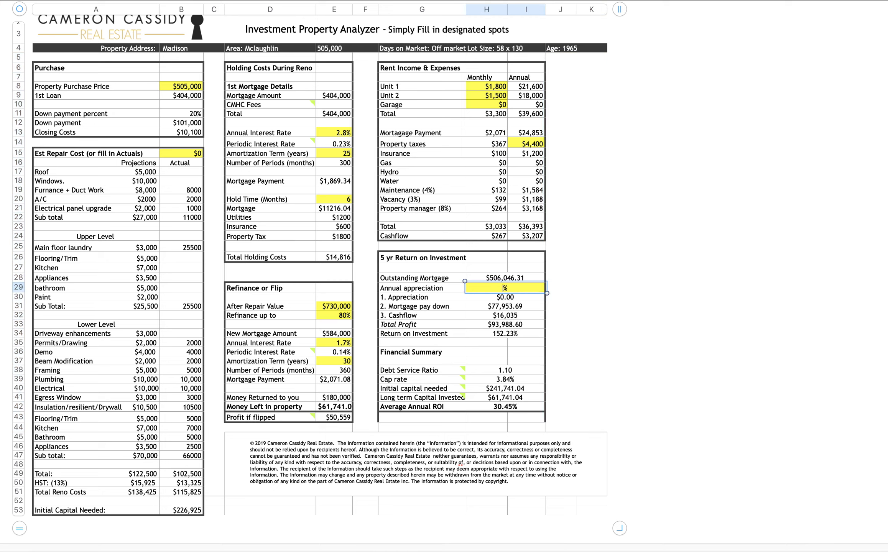
pyautogui.write('5')
pyautogui.press('Return')
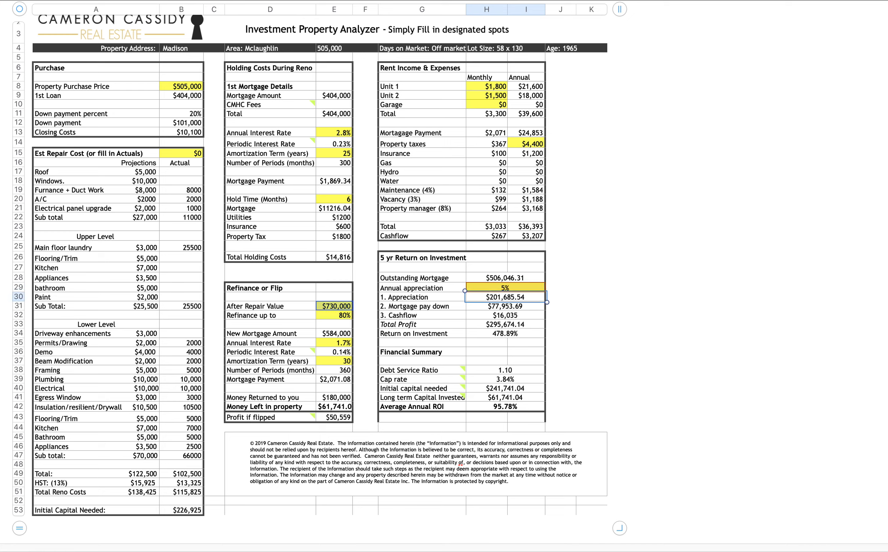
pyautogui.click(565, 291)
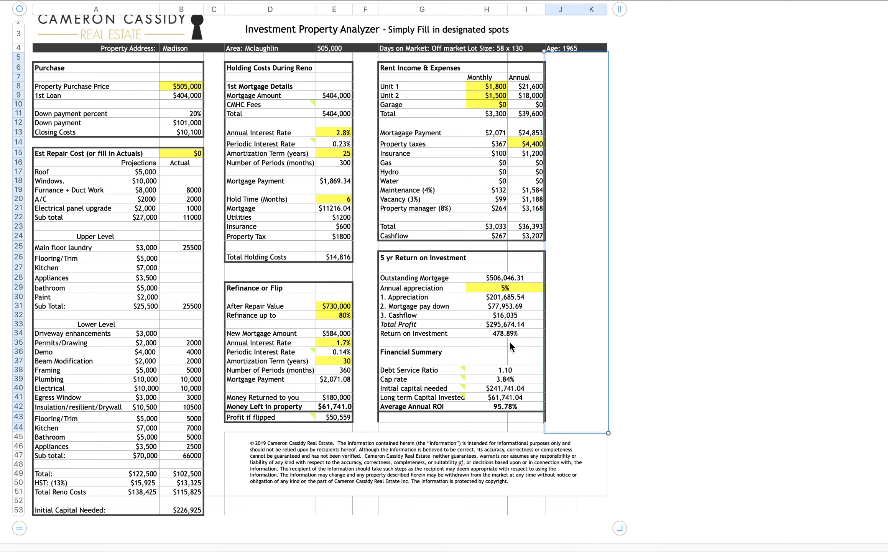
pyautogui.click(503, 407)
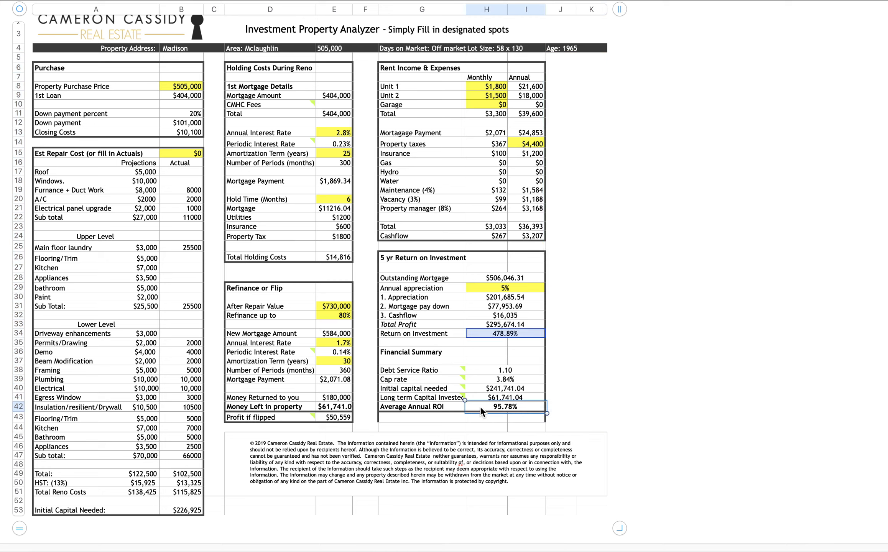
# - Set the annual appreciation in the 5 yr Return on Investment section to 2%
pyautogui.click(503, 290)
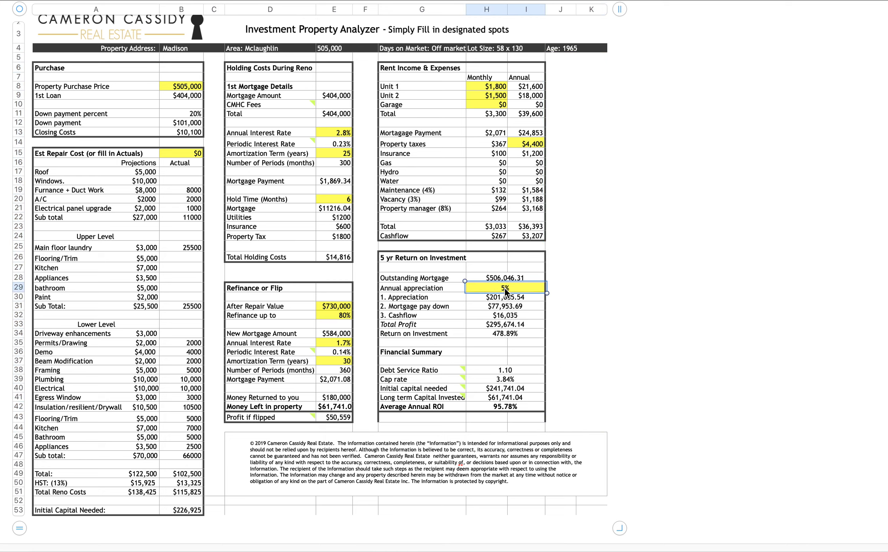
pyautogui.doubleClick(503, 287)
pyautogui.write('2')
pyautogui.press('Return')
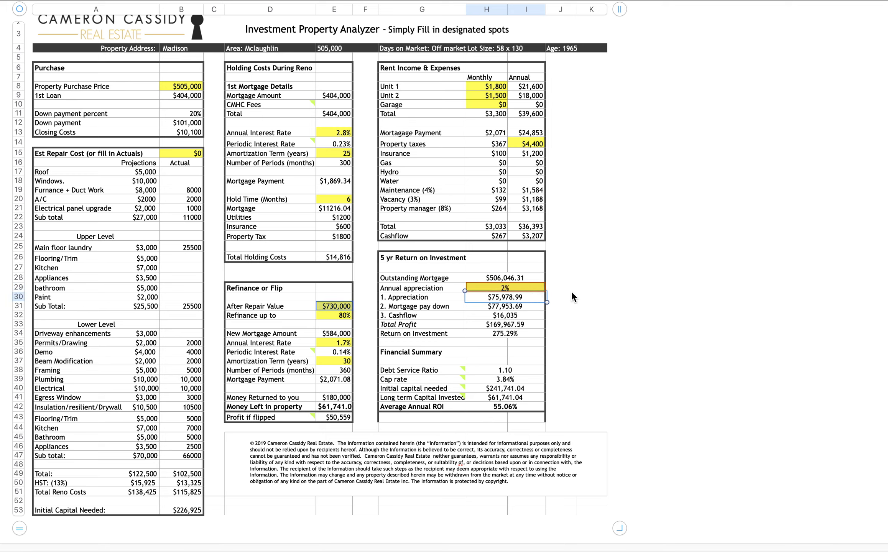
pyautogui.click(571, 291)
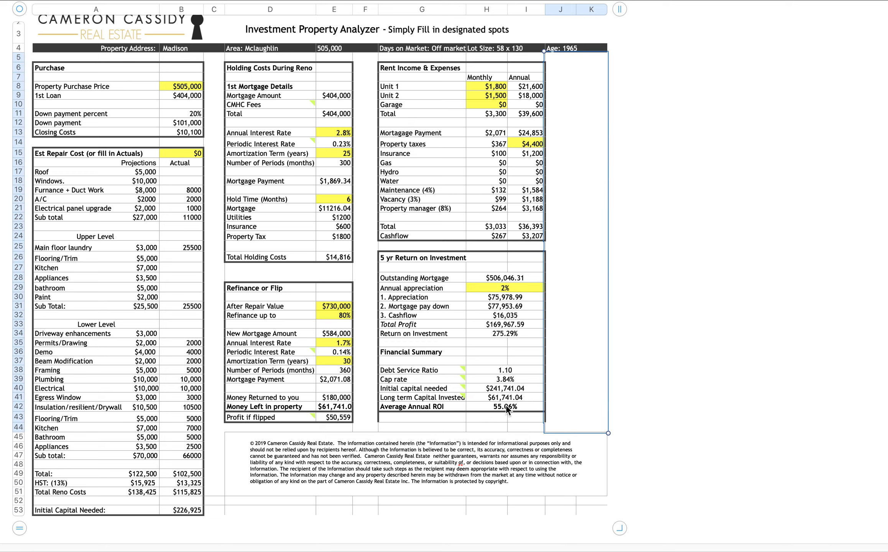
# - Examine what feeds the five-year appreciation, mortgage pay down, cashflow, total profit and return on investment
pyautogui.click(505, 297)
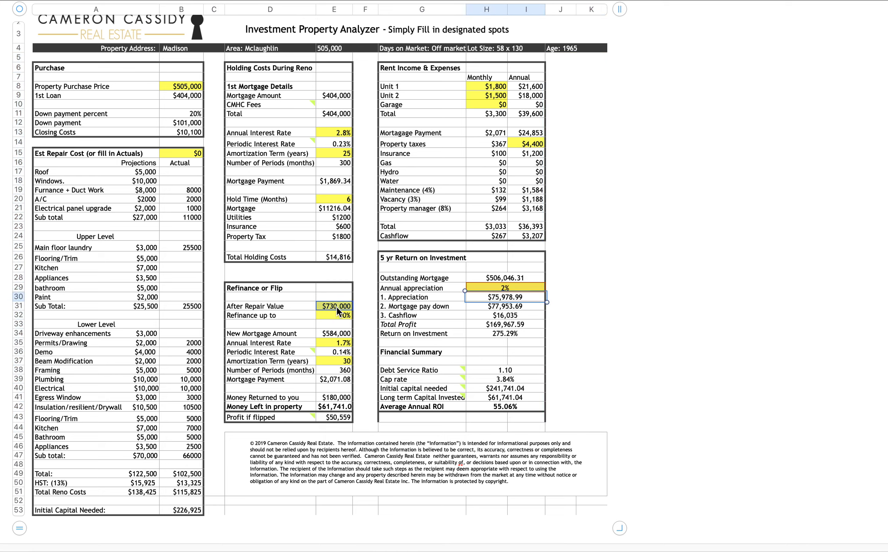
pyautogui.click(508, 306)
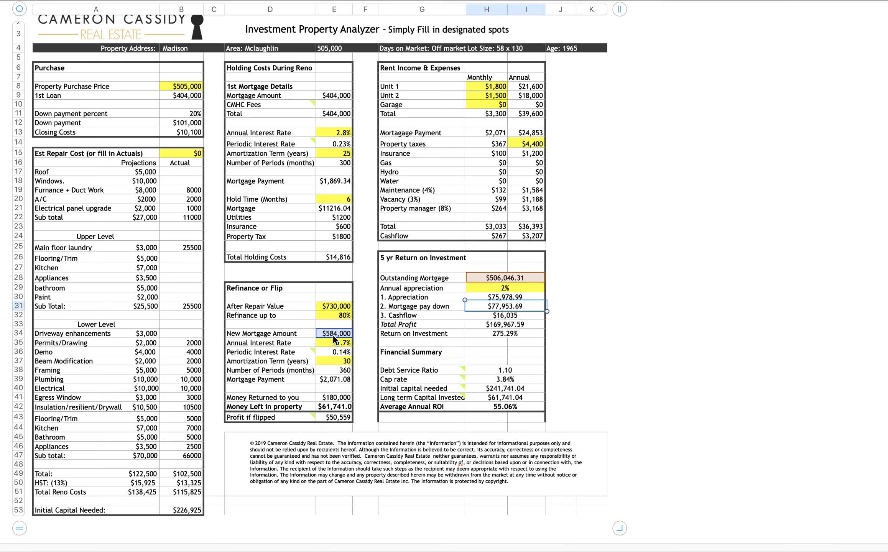
pyautogui.click(515, 316)
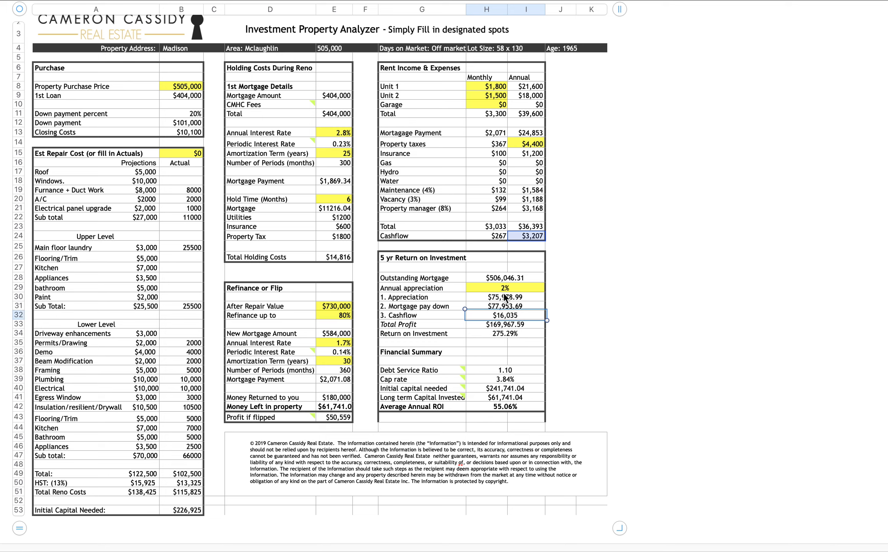
pyautogui.click(512, 329)
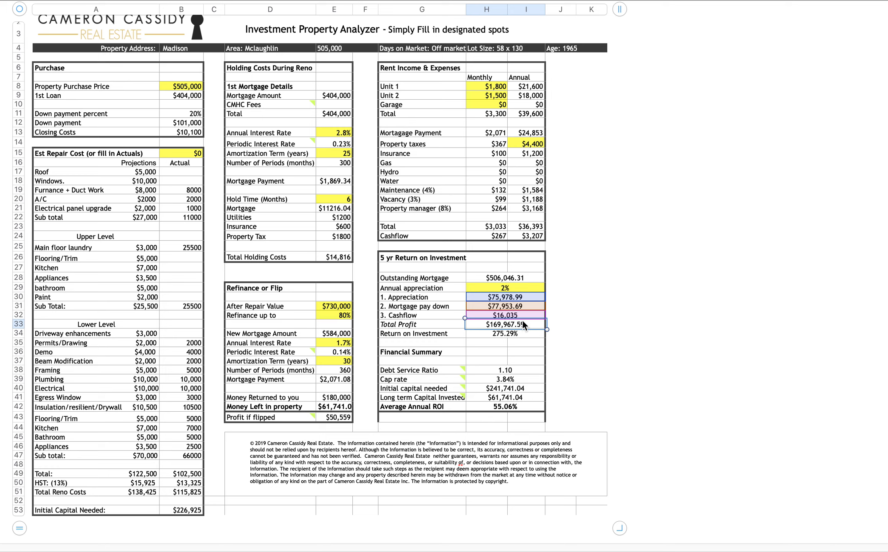
pyautogui.click(525, 332)
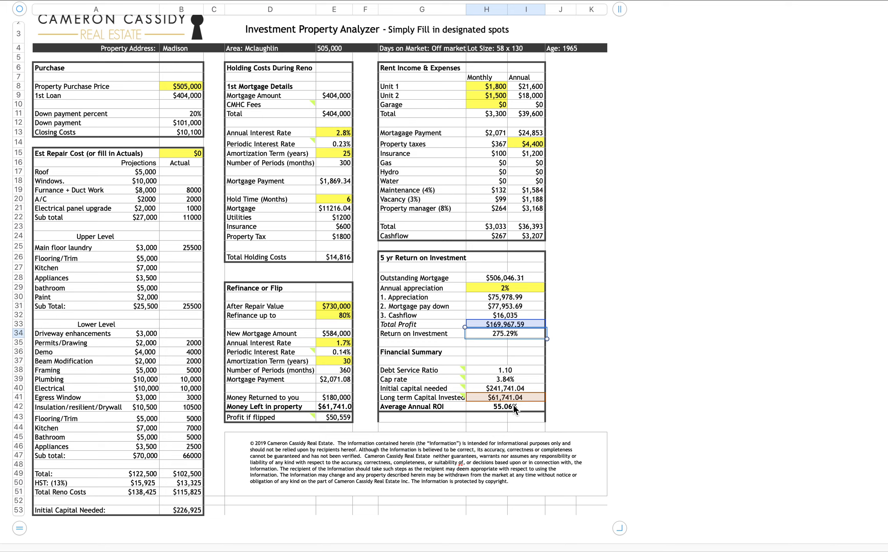
pyautogui.click(556, 358)
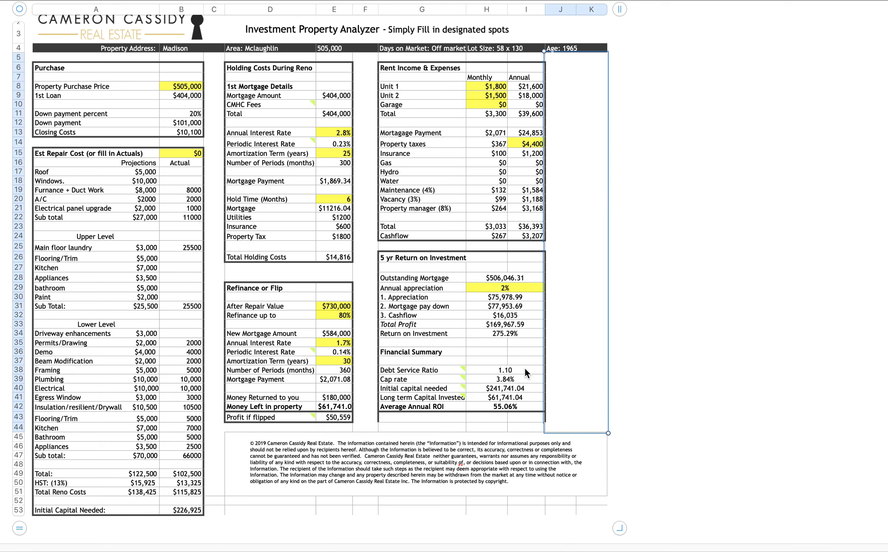
# - Examine the average annual ROI and the money left in the property, leaving the table deselected
pyautogui.click(501, 408)
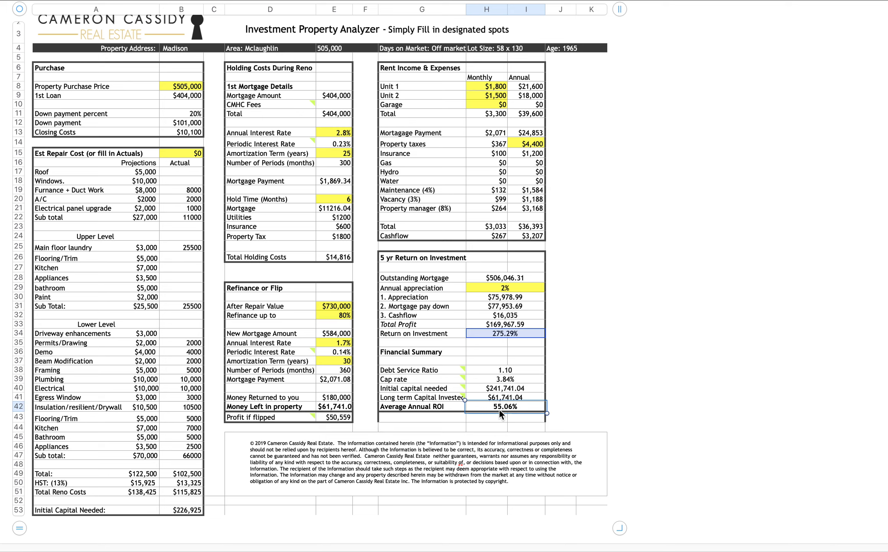
pyautogui.click(328, 409)
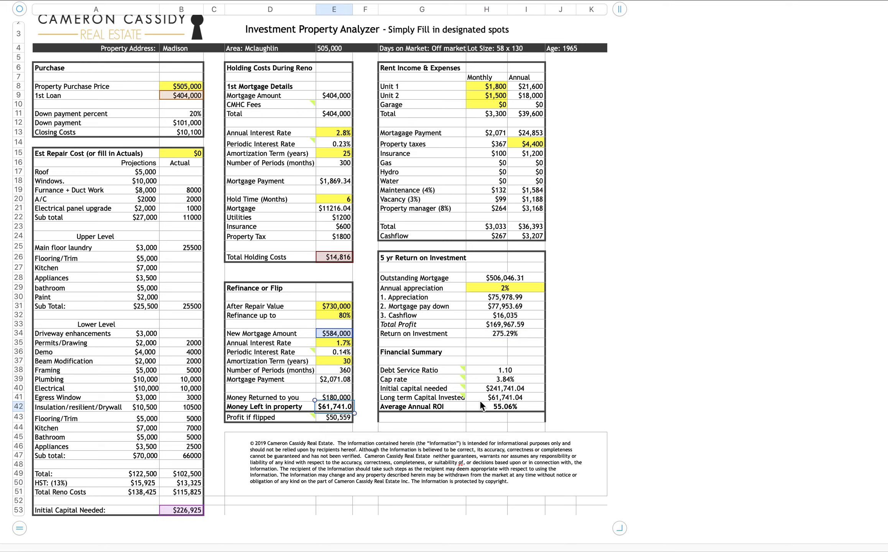
pyautogui.click(564, 392)
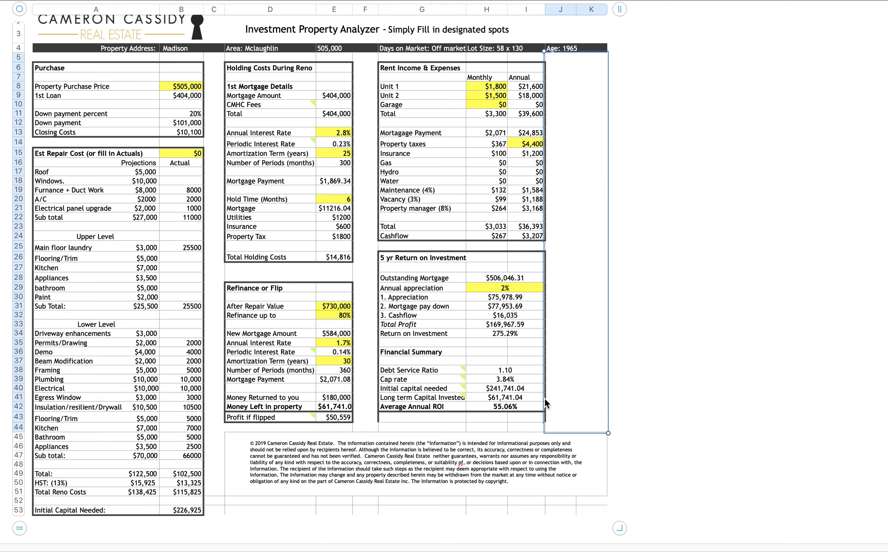
pyautogui.click(699, 275)
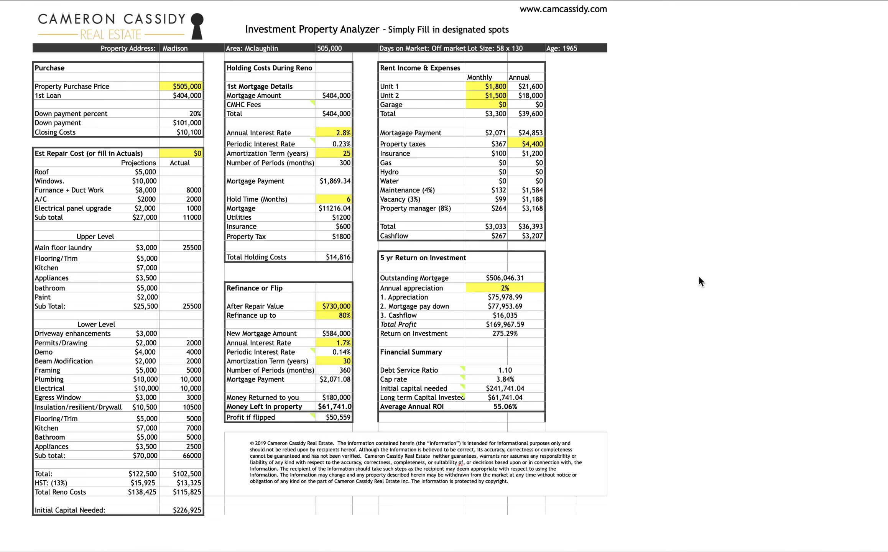